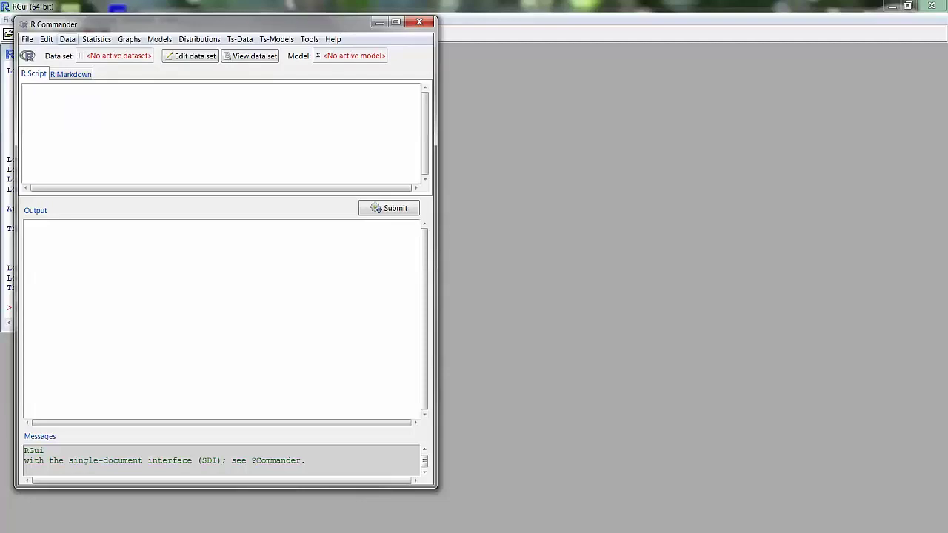
Step: Load Cars93.Rdata from Documents as the active dataset (93 rows, 27 columns)
left_click(68, 39)
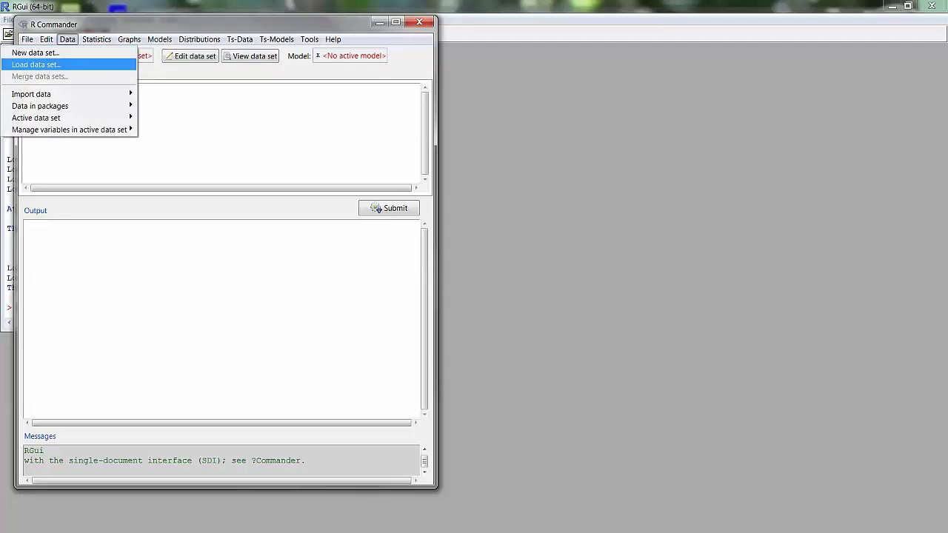
key("Return")
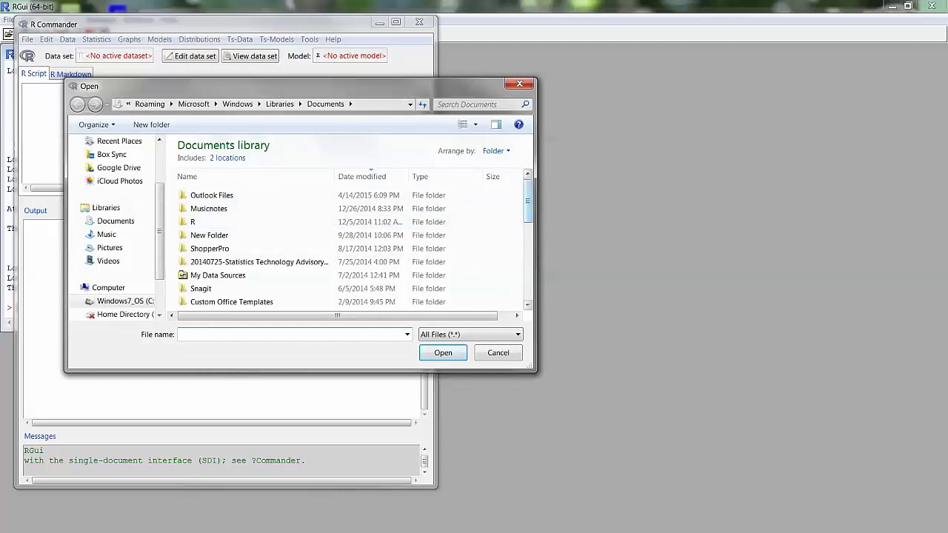
scroll(370, 215, "down", 5)
scroll(371, 222, "up", 1)
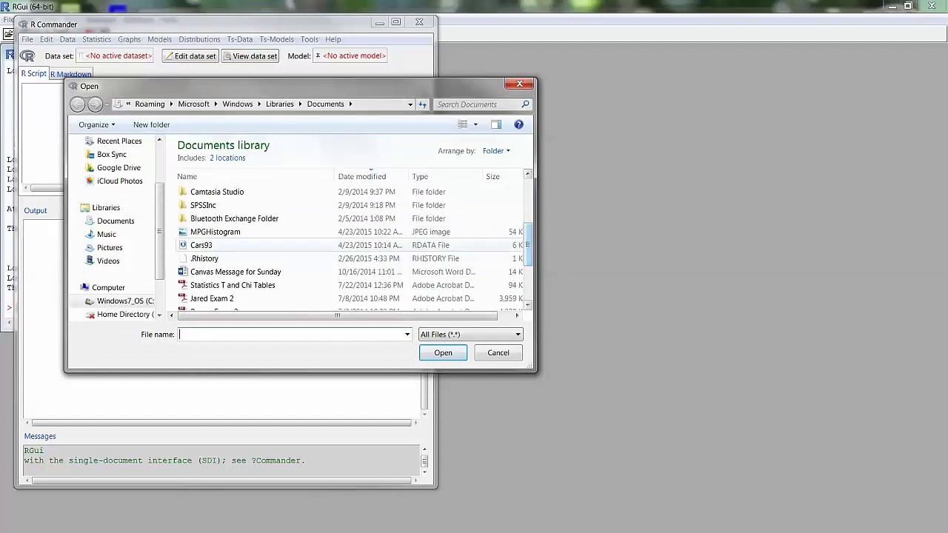
double_click(362, 245)
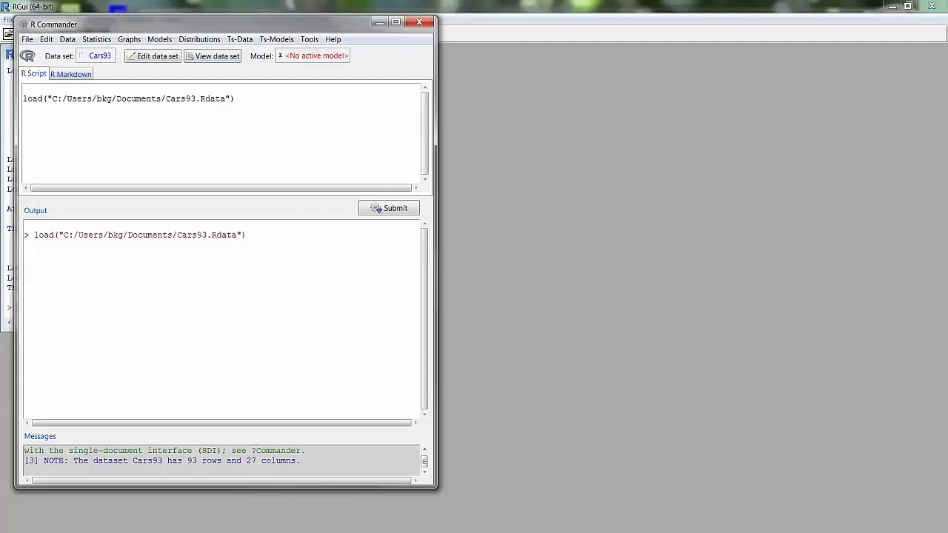
left_click(214, 57)
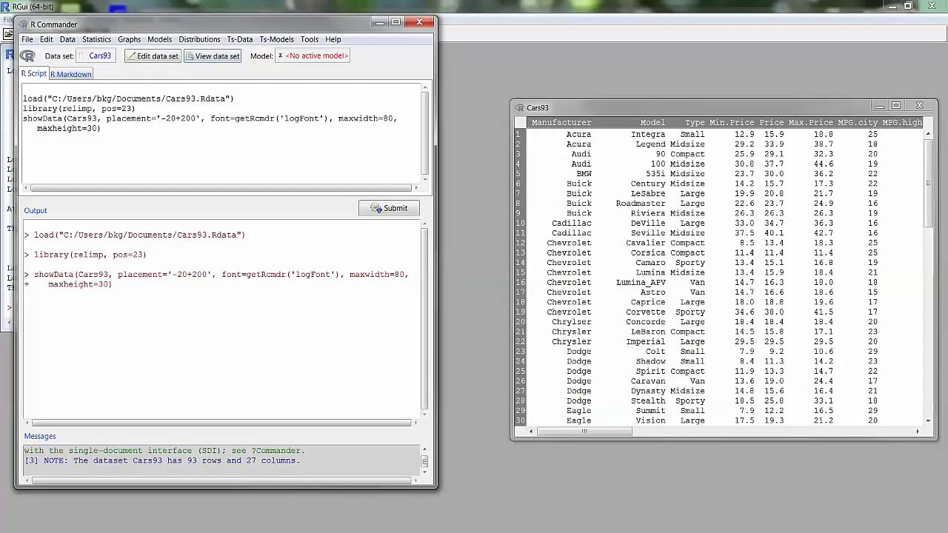
left_click_drag(630, 108, 390, 53)
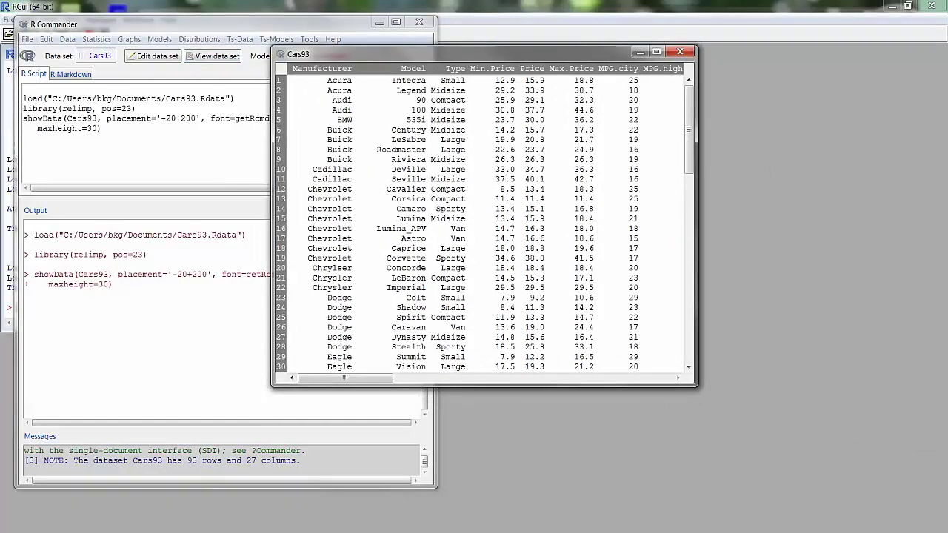
left_click_drag(695, 385, 843, 450)
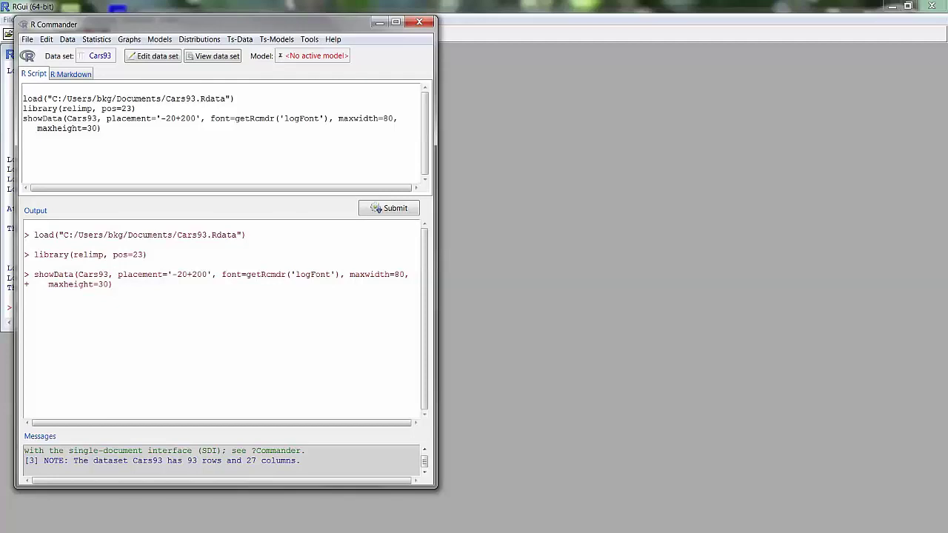
Step: Draw a frequency histogram of MPG.highway from Cars93 with Sturges breaks, keeping the dialog open
left_click(129, 39)
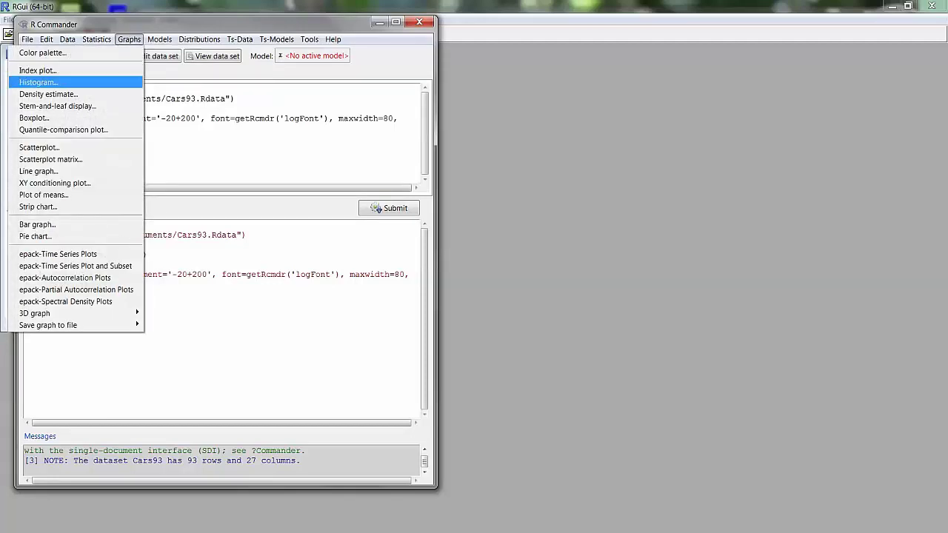
key("Return")
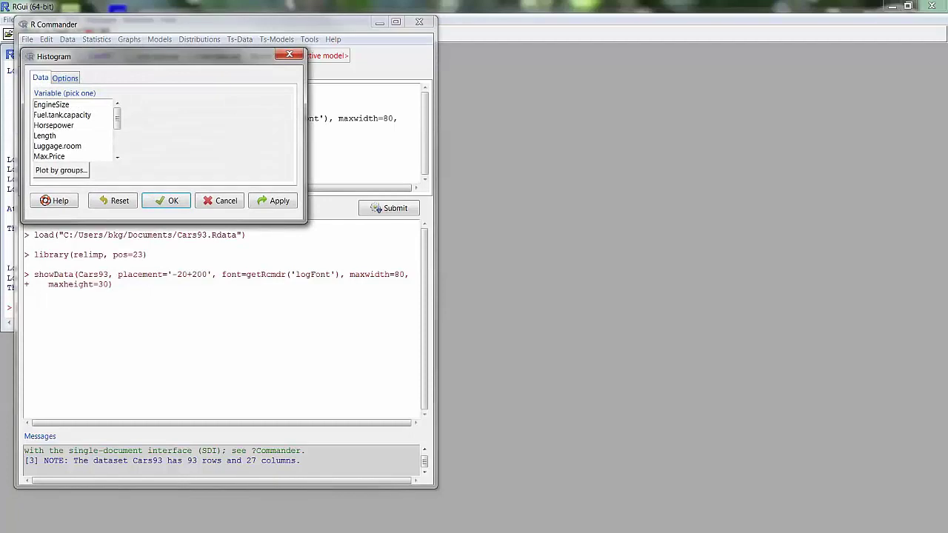
scroll(73, 131, "down", 3)
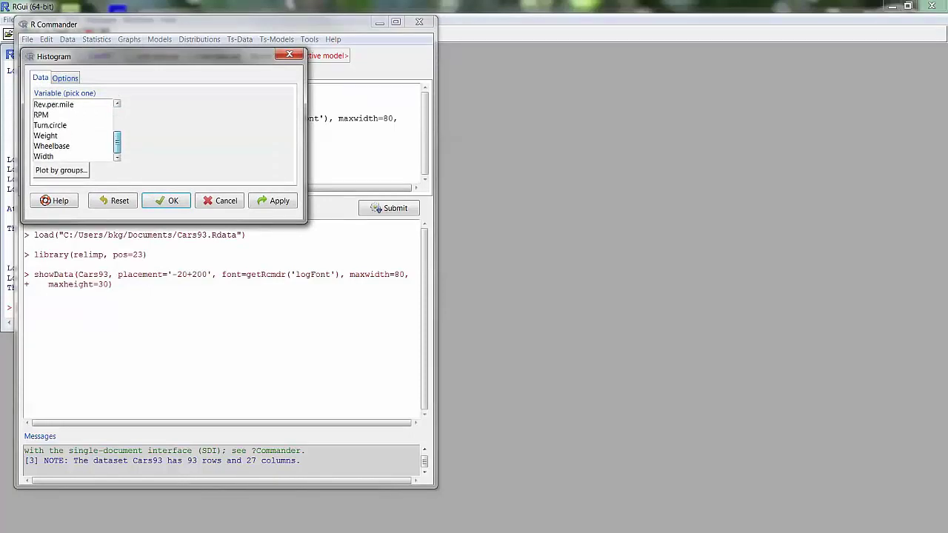
scroll(73, 130, "up", 4)
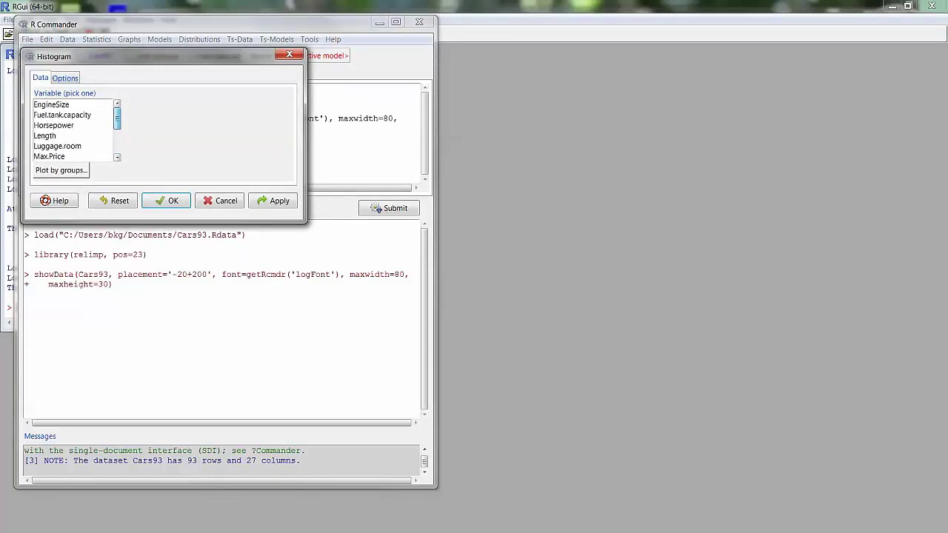
scroll(73, 130, "down", 2)
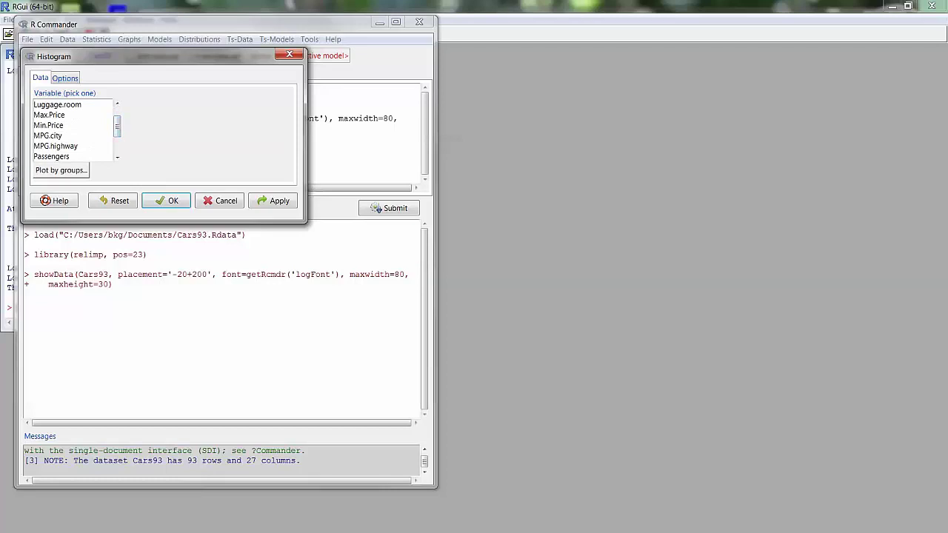
left_click(55, 146)
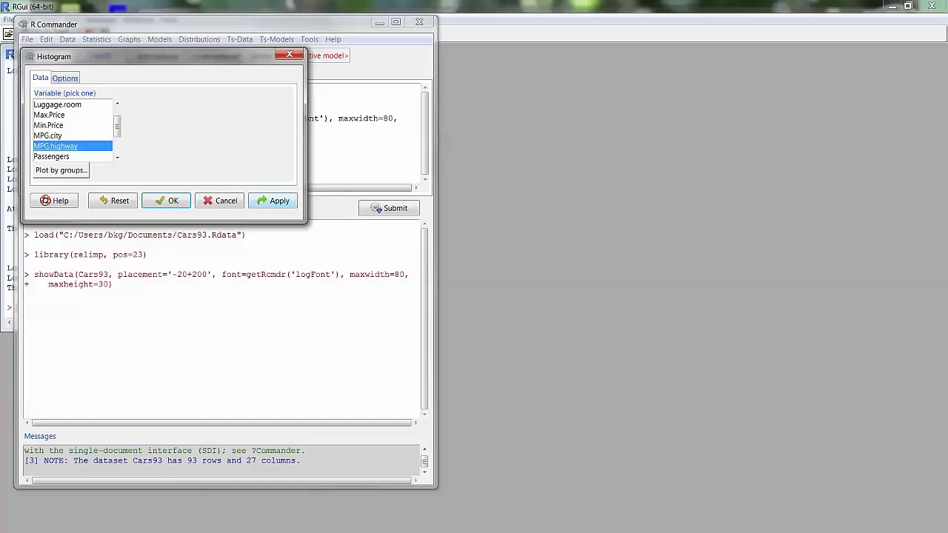
left_click(273, 200)
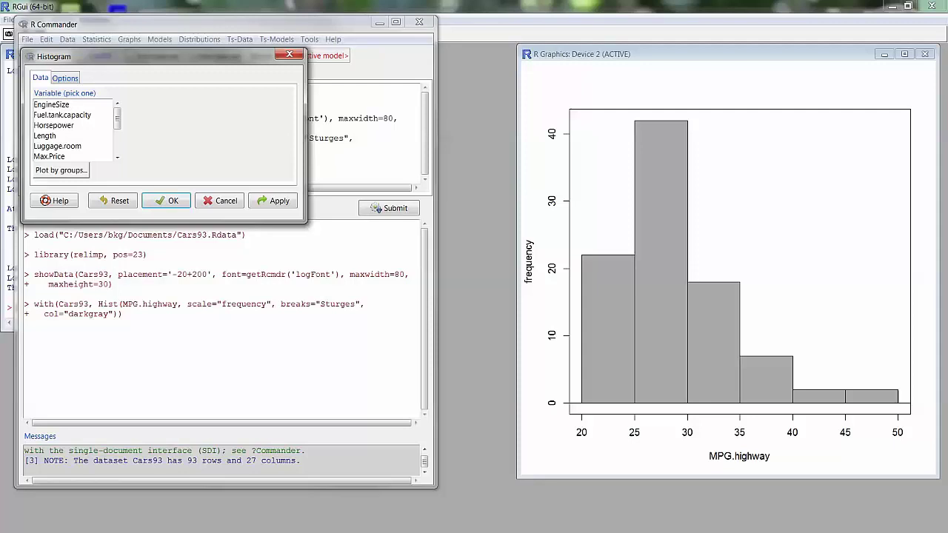
Step: Replace the <auto> graph title with 'Histogram of MPG by Kit' and redraw the histogram
left_click(64, 77)
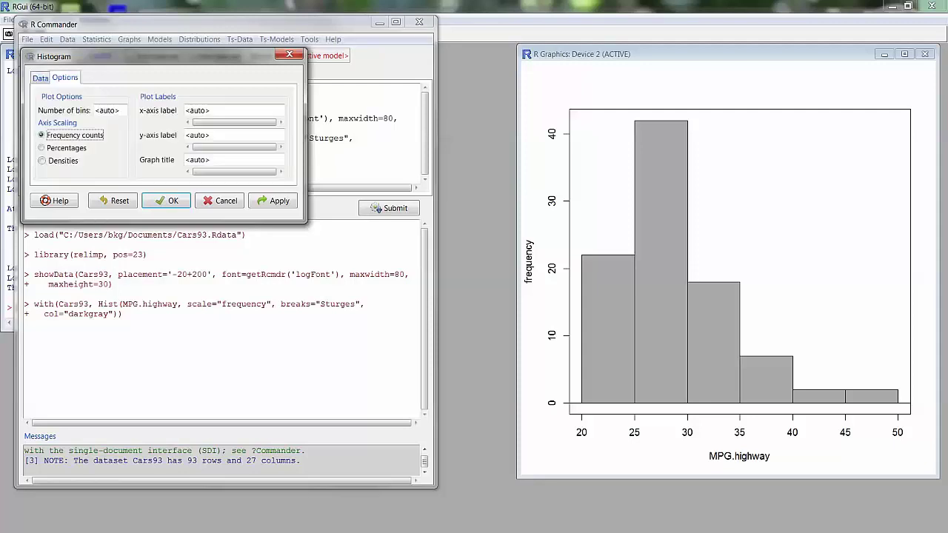
left_click(210, 160)
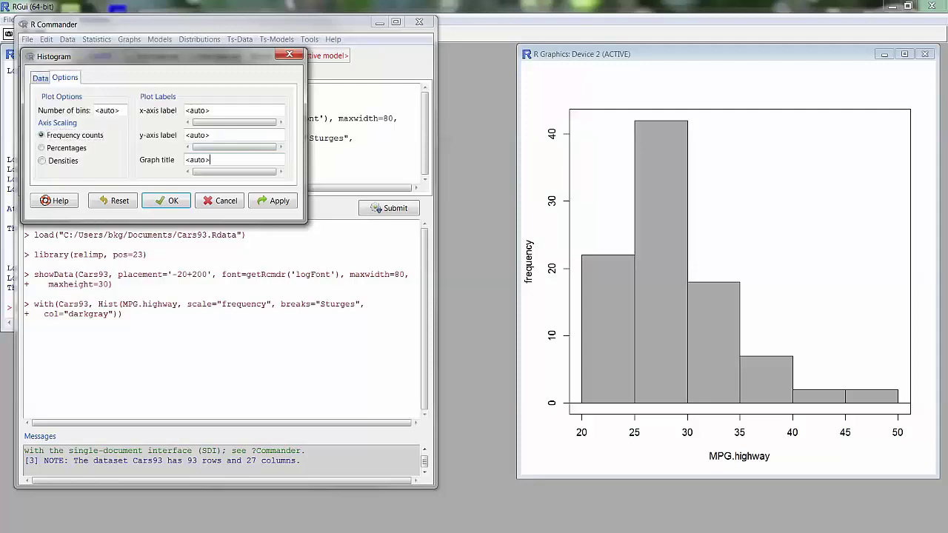
double_click(210, 160)
type("Histogram of MPG by Kit")
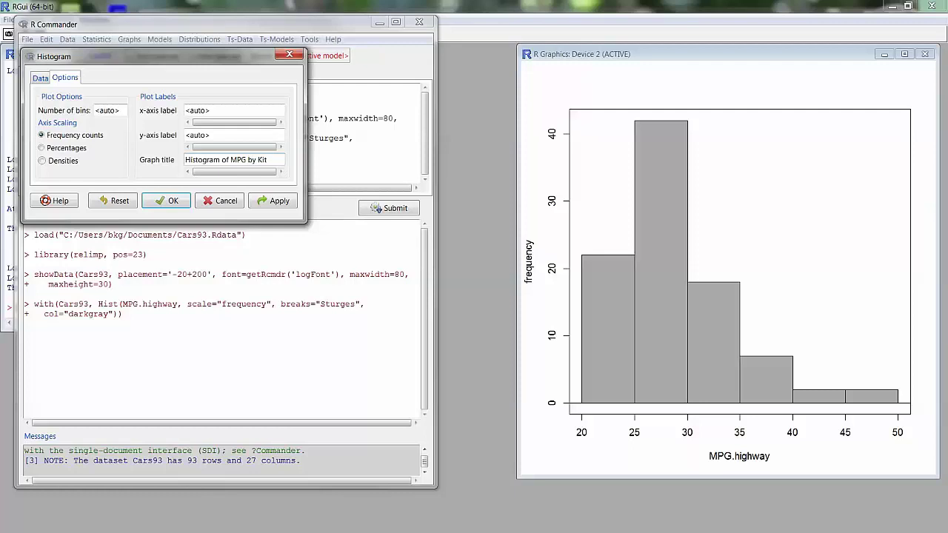
left_click(272, 201)
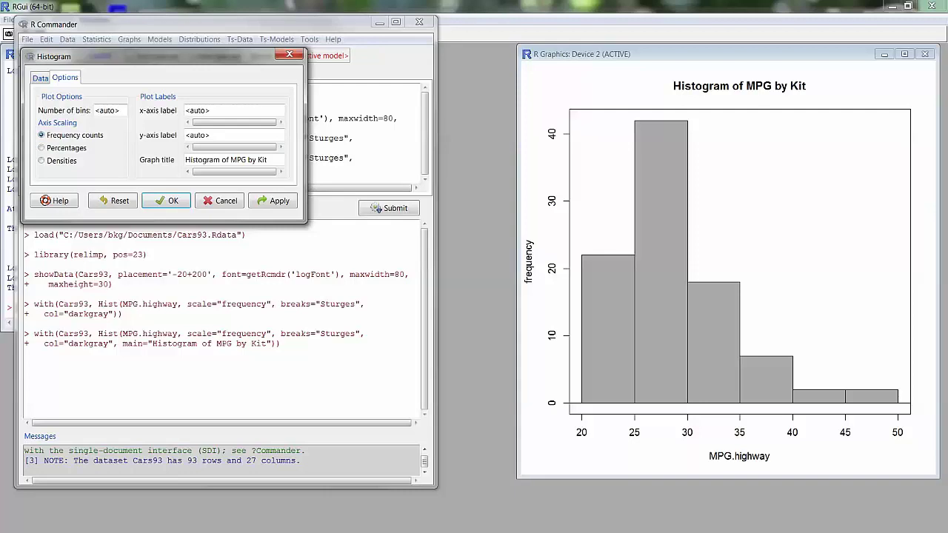
Step: Show percentages on the histogram's y-axis, try 15 bins, then reset bins to <auto>
left_click(42, 147)
left_click(273, 200)
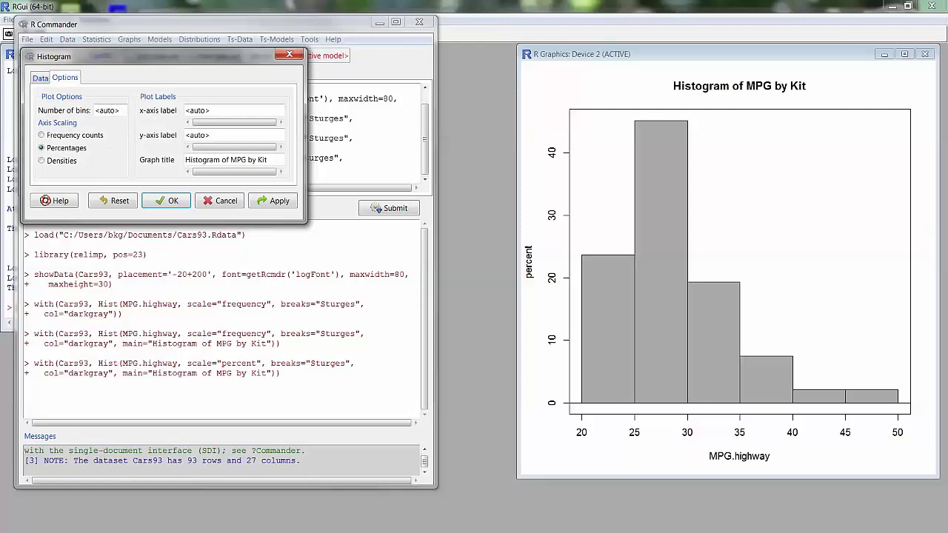
left_click(106, 110)
type("15")
left_click(273, 200)
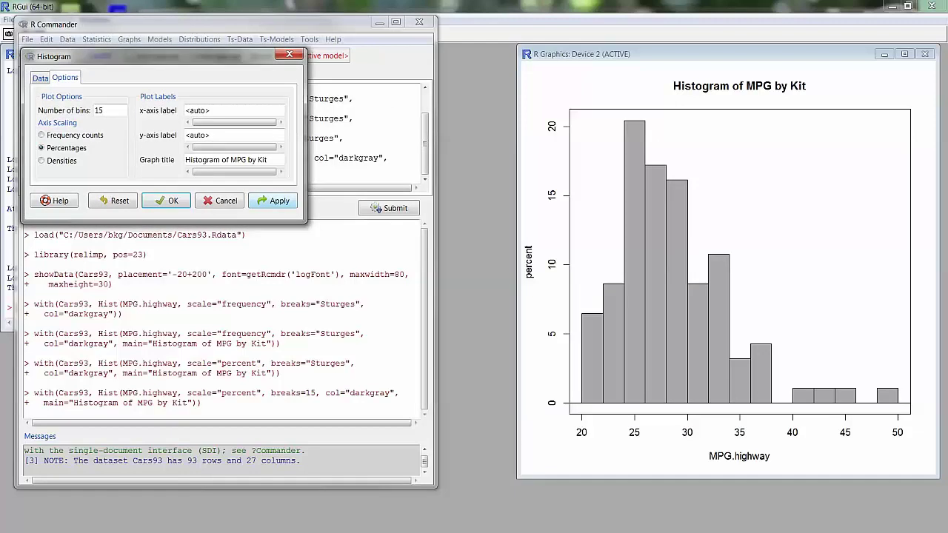
double_click(99, 110)
type("<auto>")
left_click(273, 200)
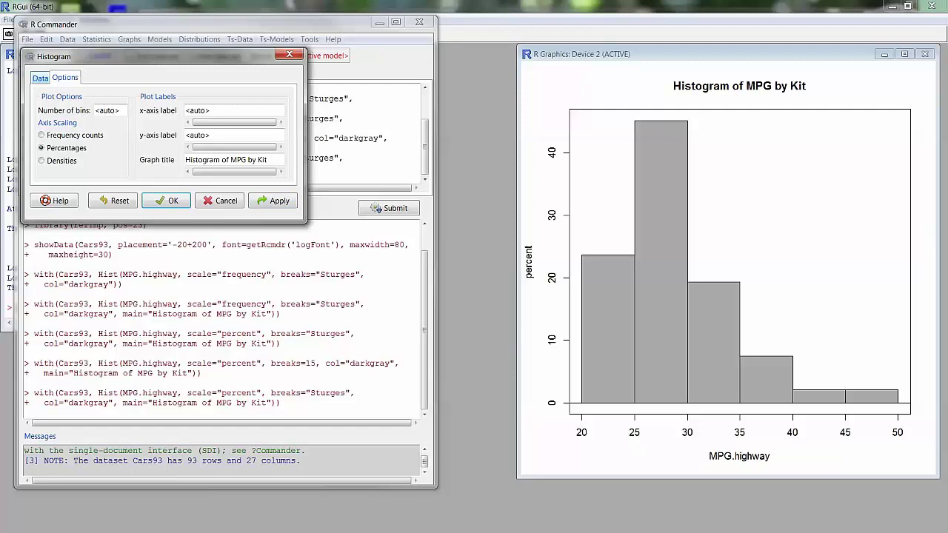
Step: Group the MPG.highway histogram by Origin into separate USA and non-USA panels
left_click(40, 78)
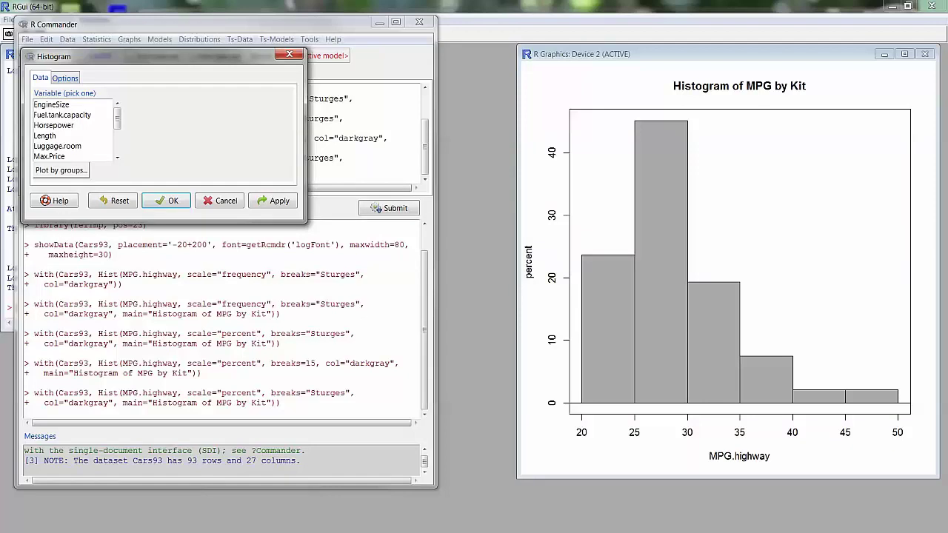
left_click(60, 169)
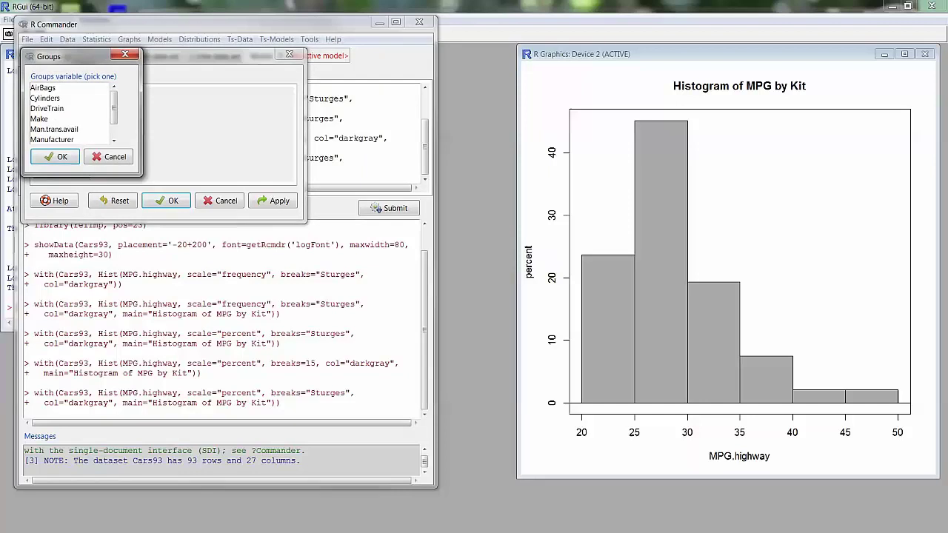
scroll(70, 112, "down", 3)
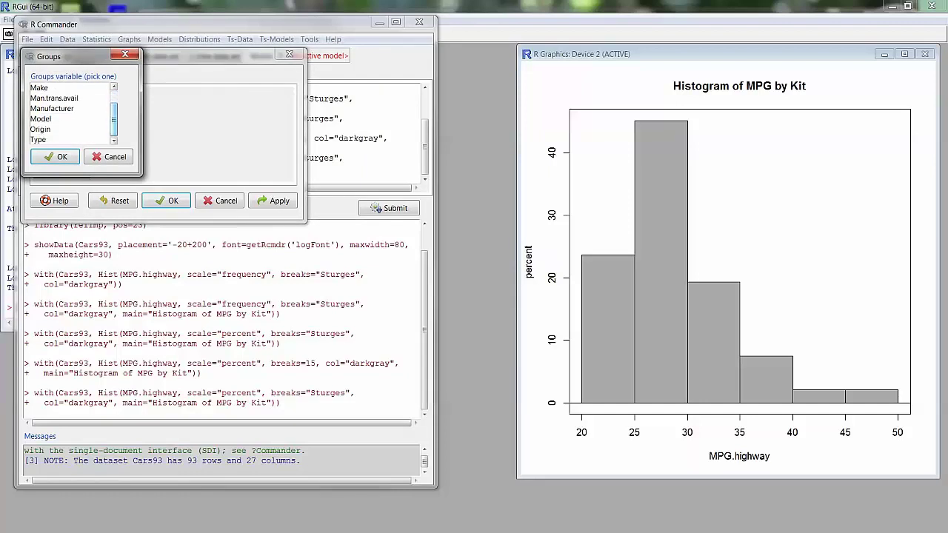
left_click(44, 129)
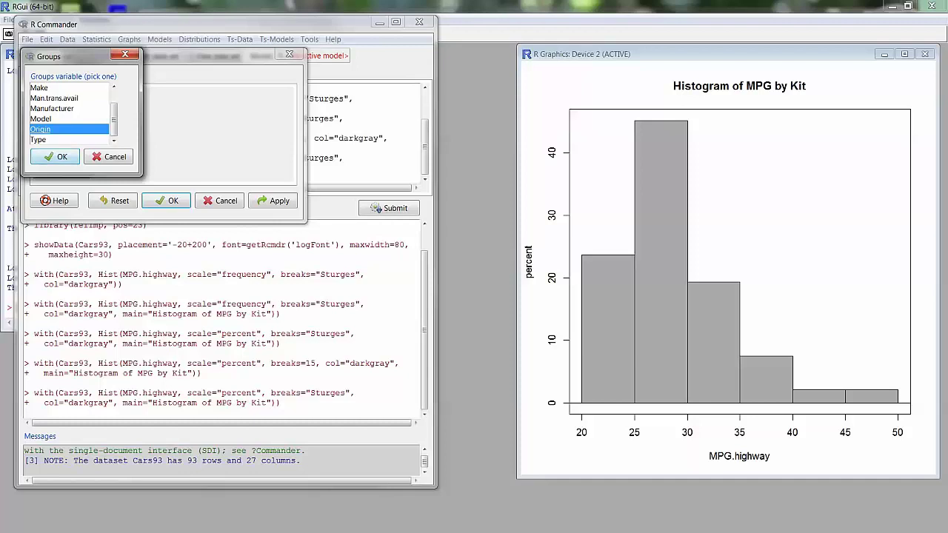
left_click(54, 156)
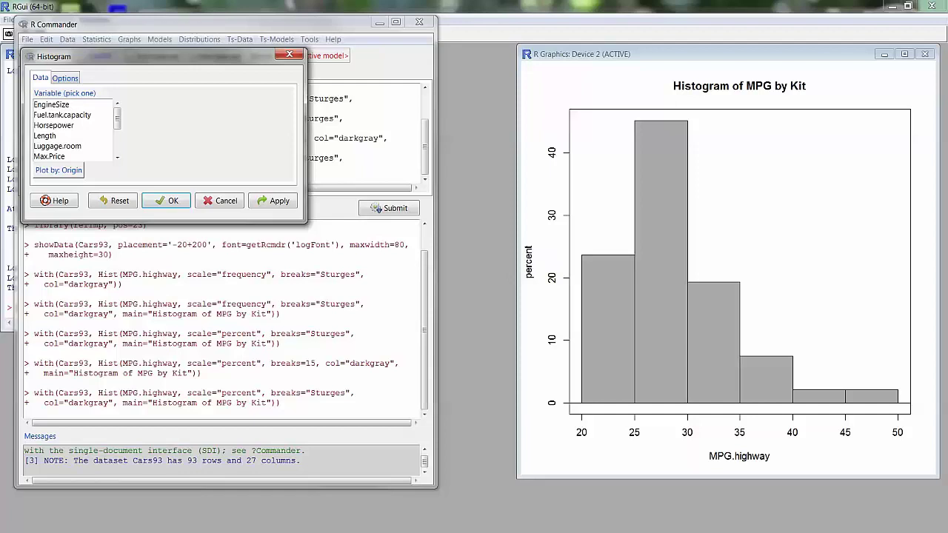
left_click(274, 201)
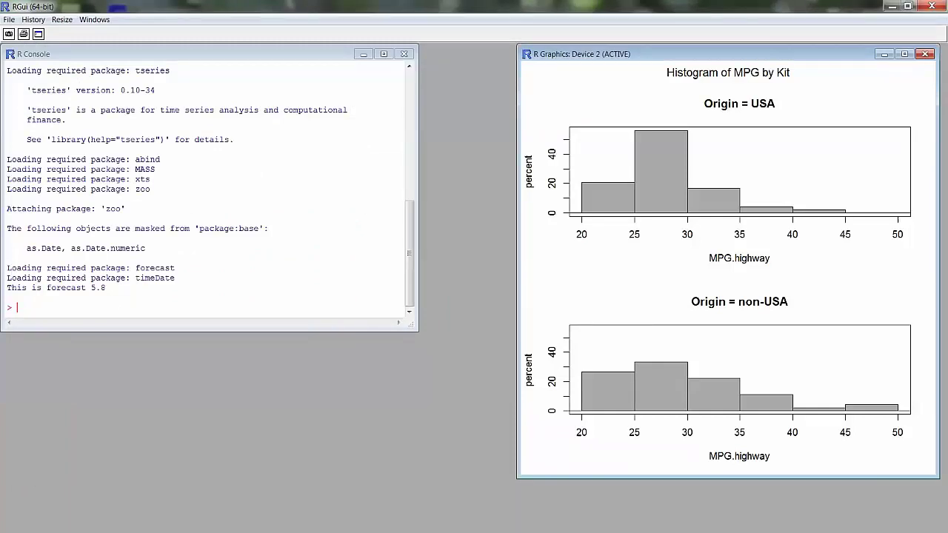
Step: Narrow the R Graphics window from its right edge and return to R Commander
left_click_drag(938, 296, 750, 296)
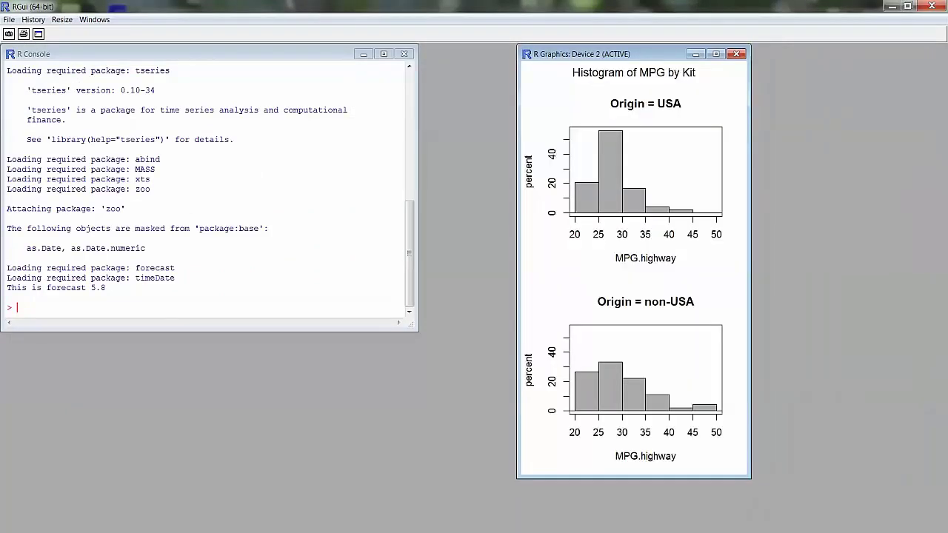
key("alt+Tab")
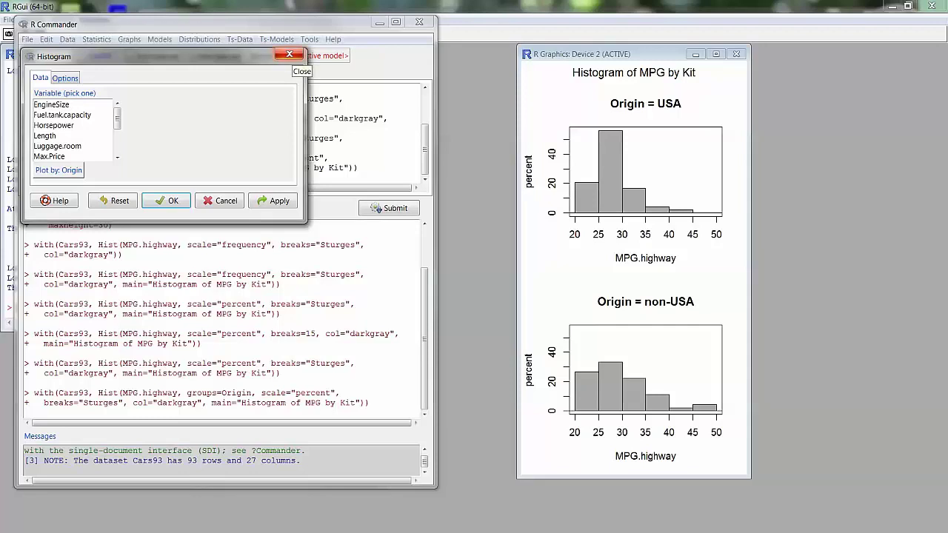
Step: Close the histogram dialog and draw an MPG.highway boxplot with outliers 39, 42, 73, 83 labelled
left_click(288, 54)
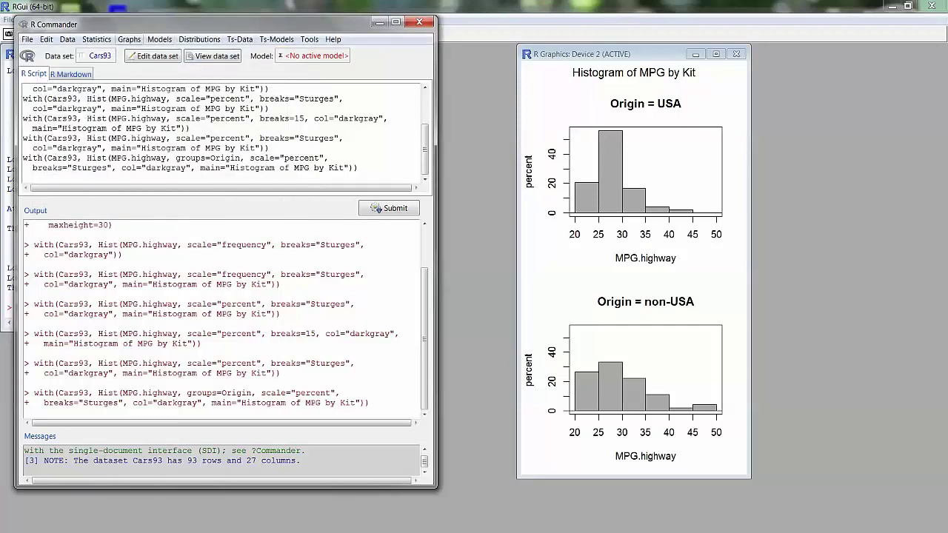
left_click(128, 39)
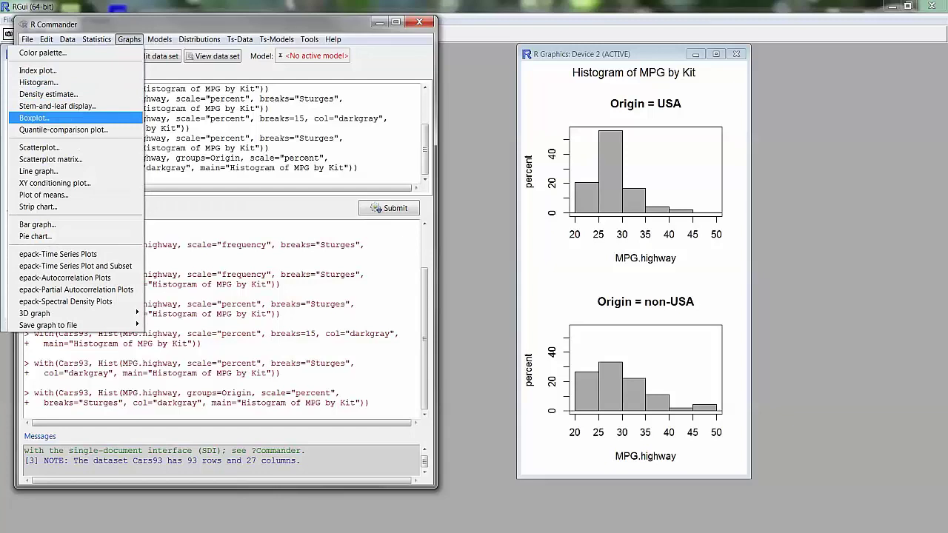
left_click(34, 118)
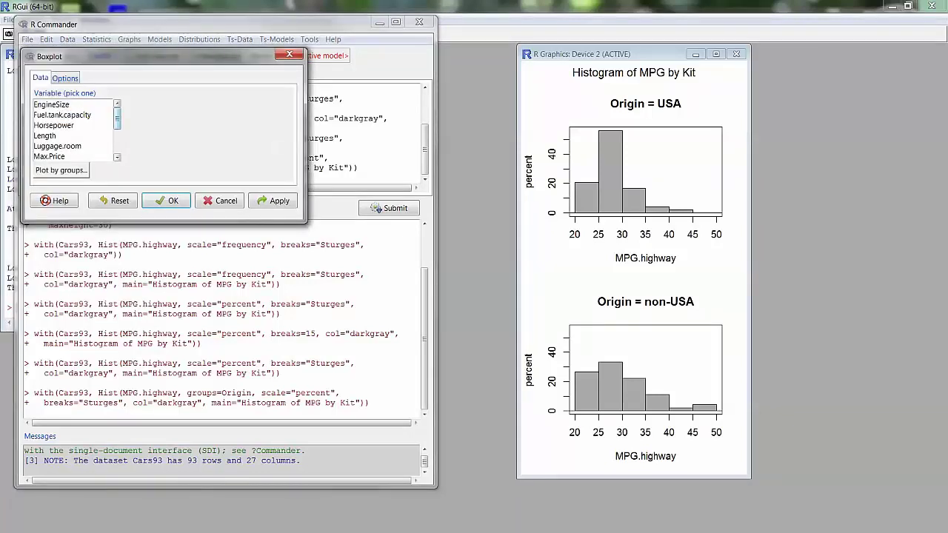
scroll(73, 130, "down", 3)
scroll(73, 130, "up", 1)
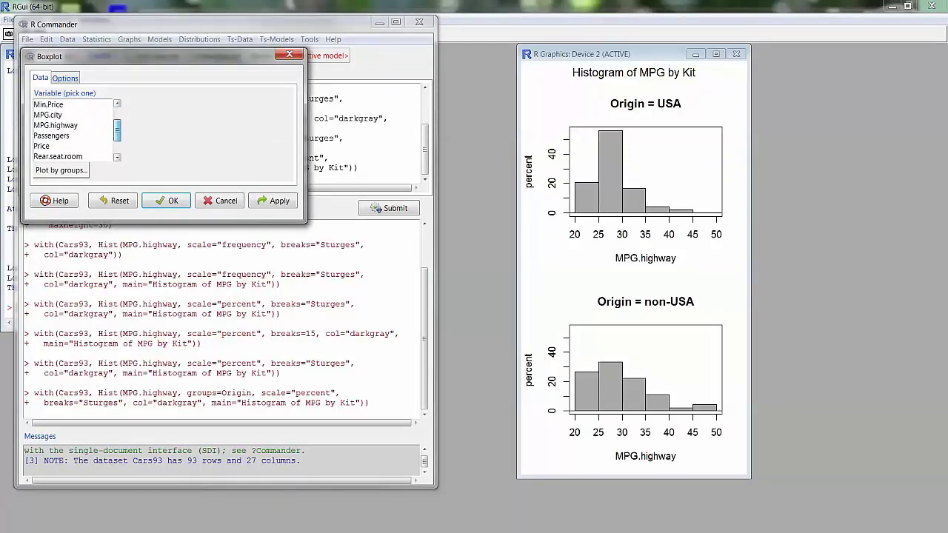
left_click(56, 125)
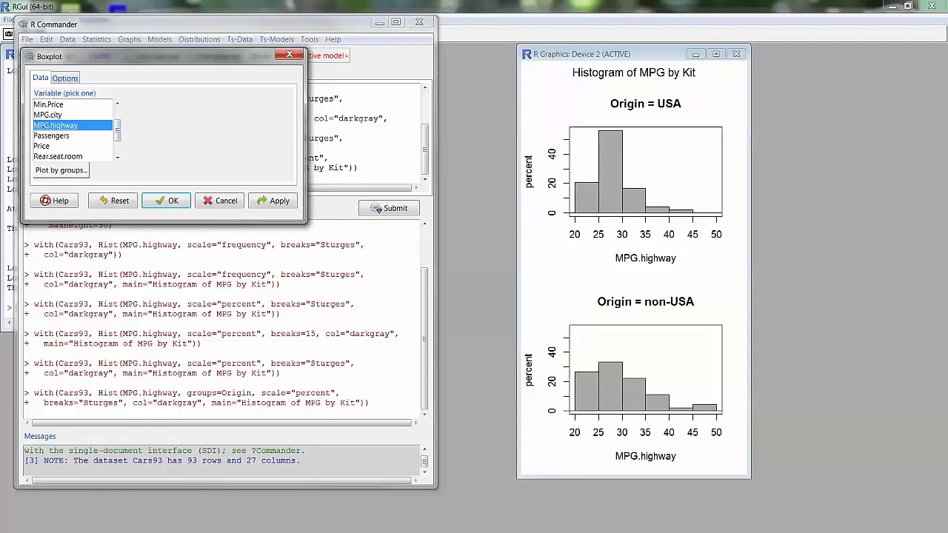
left_click(272, 201)
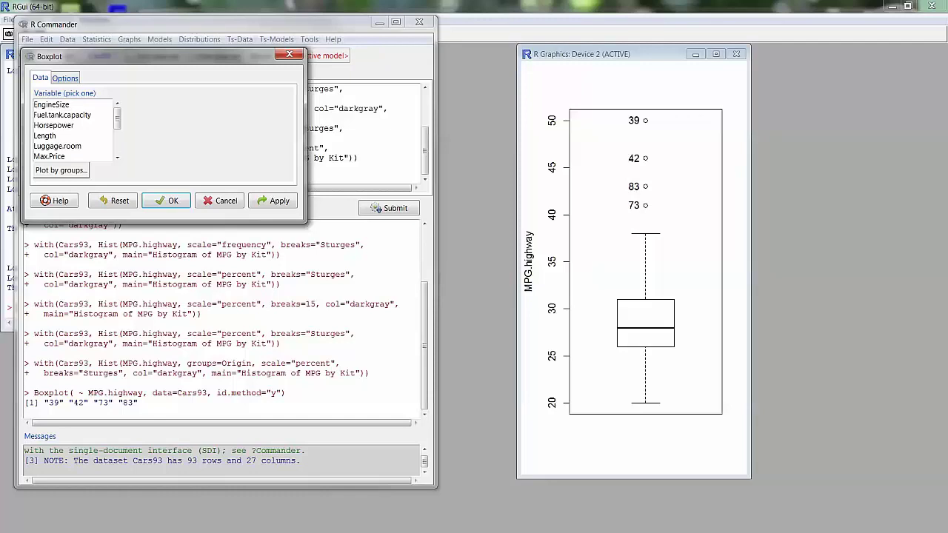
left_click(66, 78)
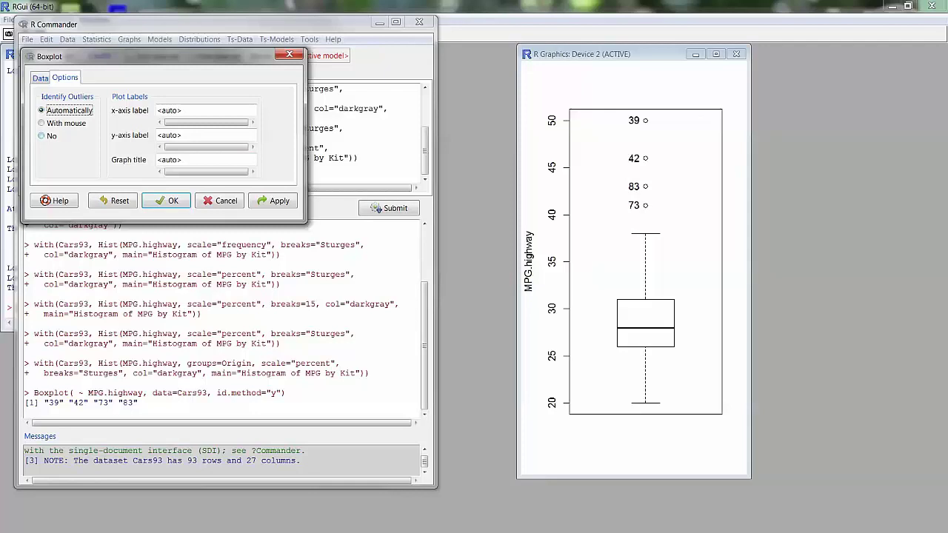
Step: Set Identify Outliers to No and retitle the boxplot 'Boxplot of MPG by Kit'
left_click(42, 136)
left_click(274, 200)
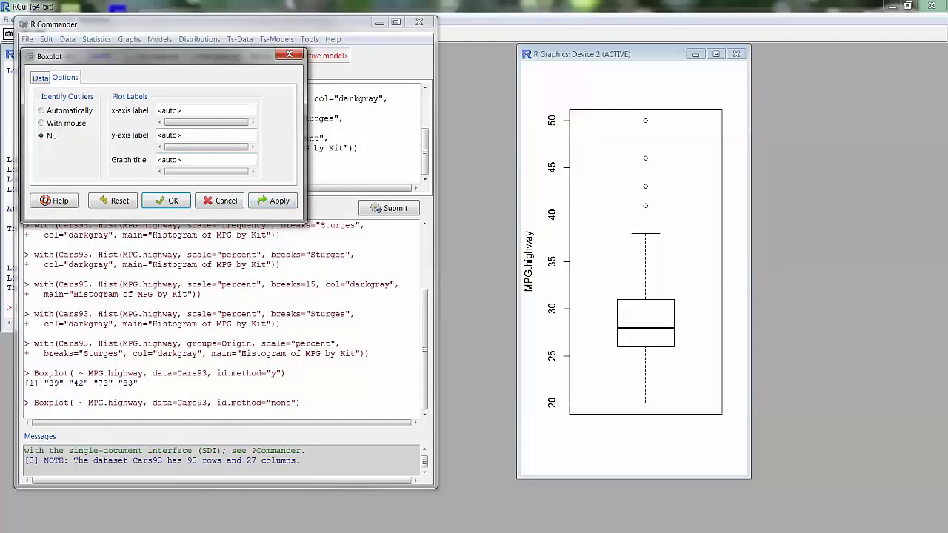
double_click(177, 159)
type("Boxplot of MPG by Kit")
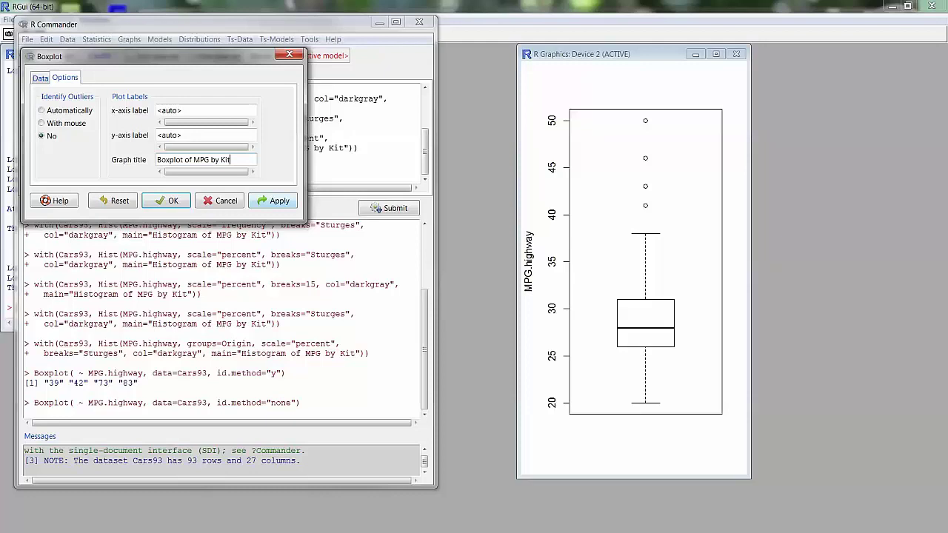
key("Return")
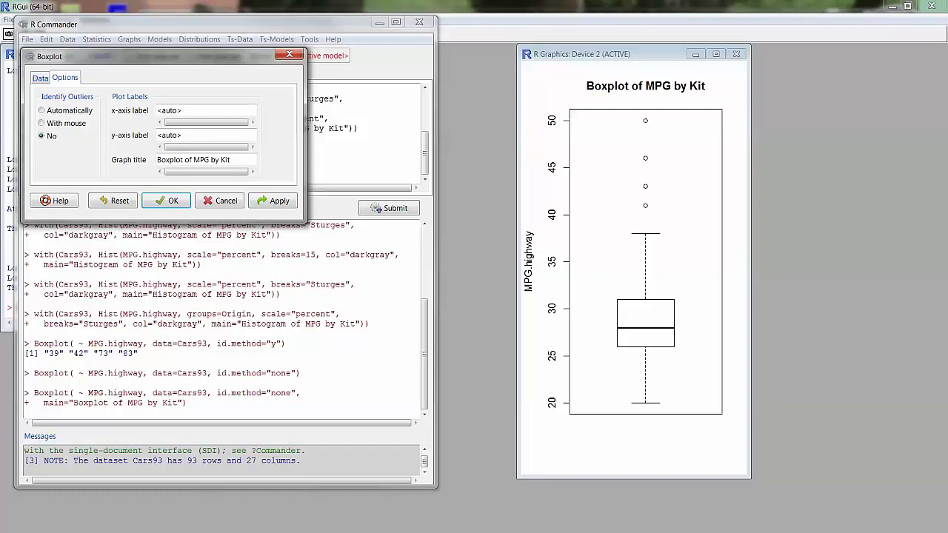
Step: Split the titled MPG.highway boxplot by DriveTrain into 4WD, Front and Rear boxes
left_click(40, 77)
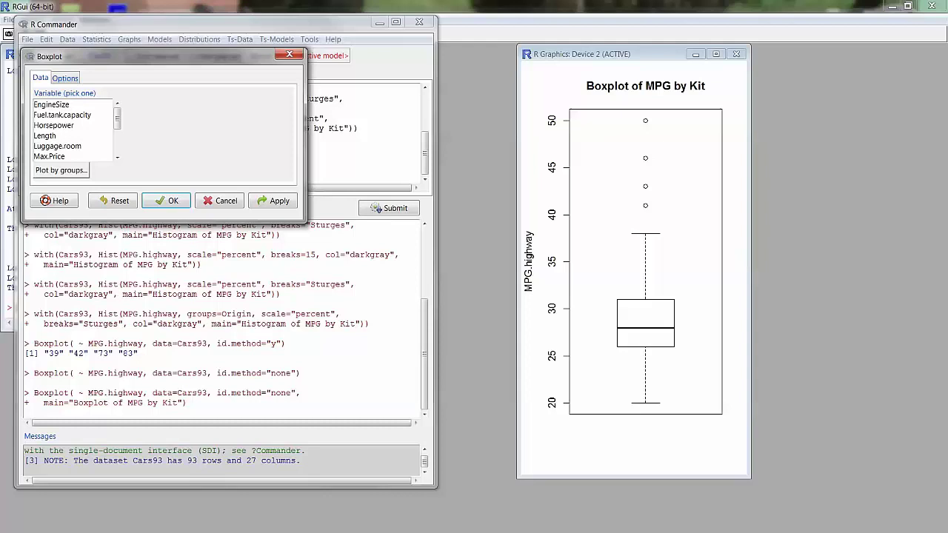
left_click(60, 169)
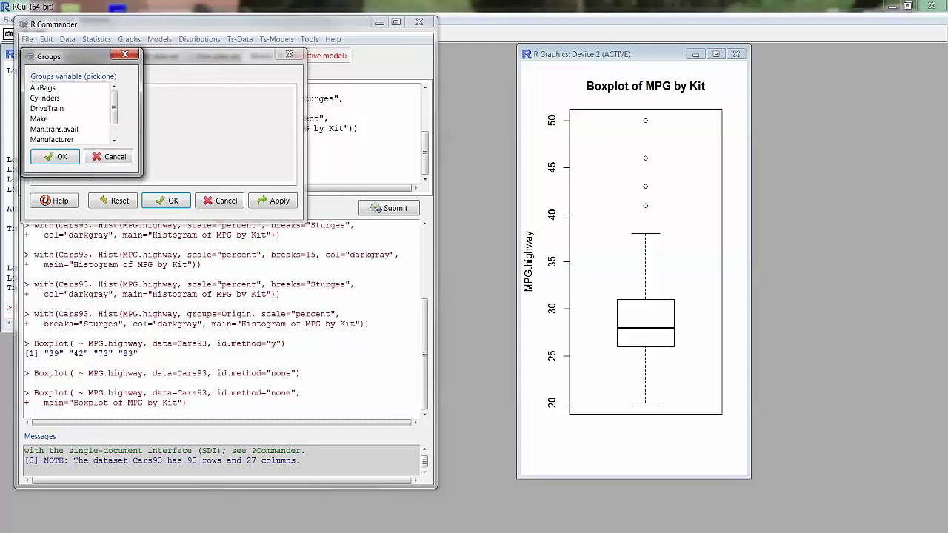
left_click(47, 108)
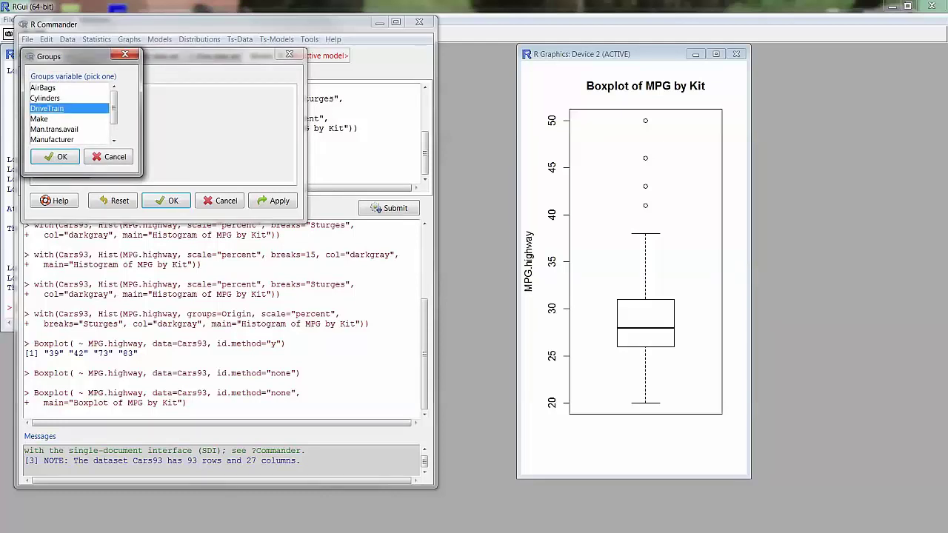
left_click(55, 156)
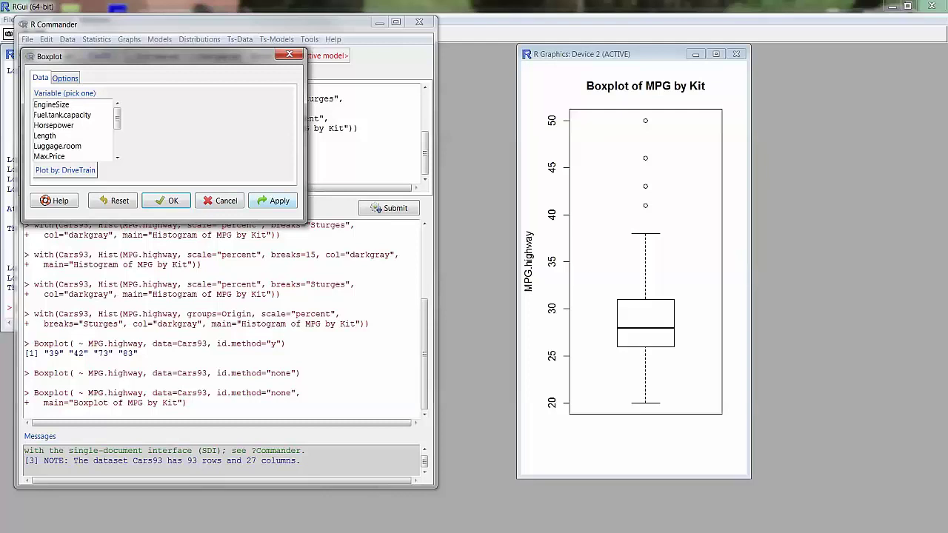
left_click(272, 201)
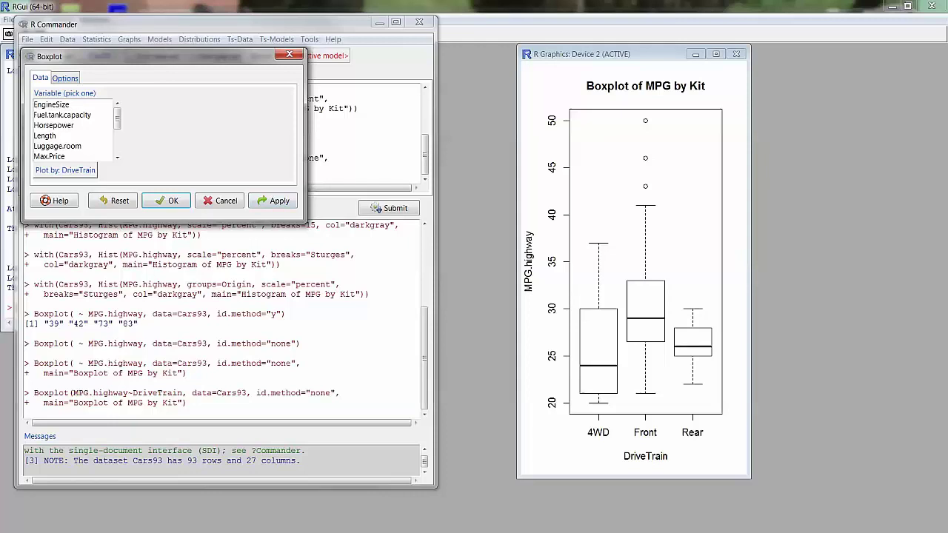
Step: Close the Boxplot dialog and summarize MPG.city and MPG.highway (means 22.36559 and 29.08602)
left_click(65, 78)
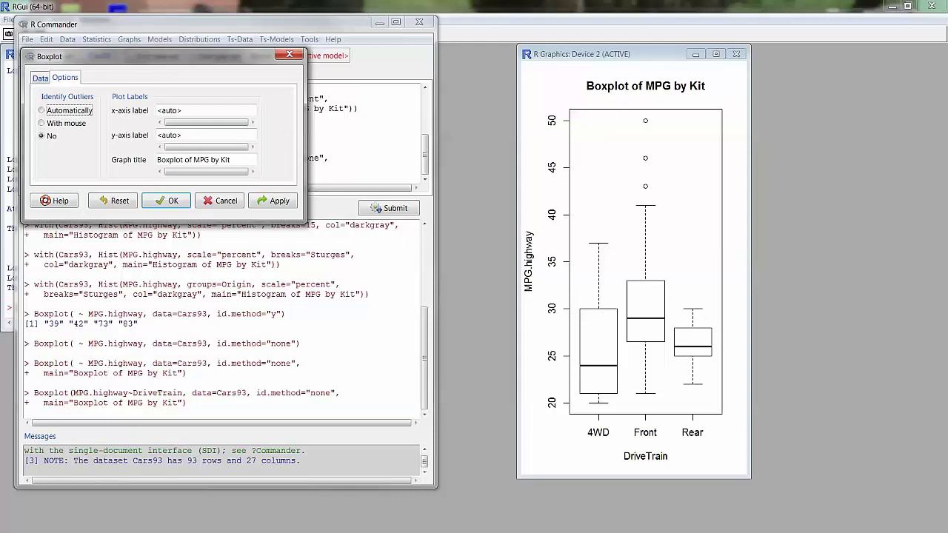
key("Escape")
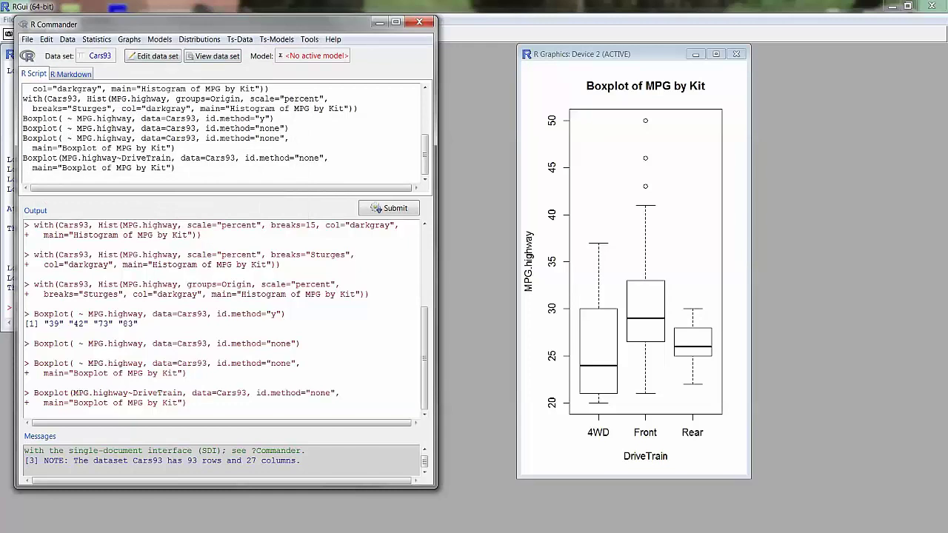
left_click(96, 39)
mouse_move(70, 64)
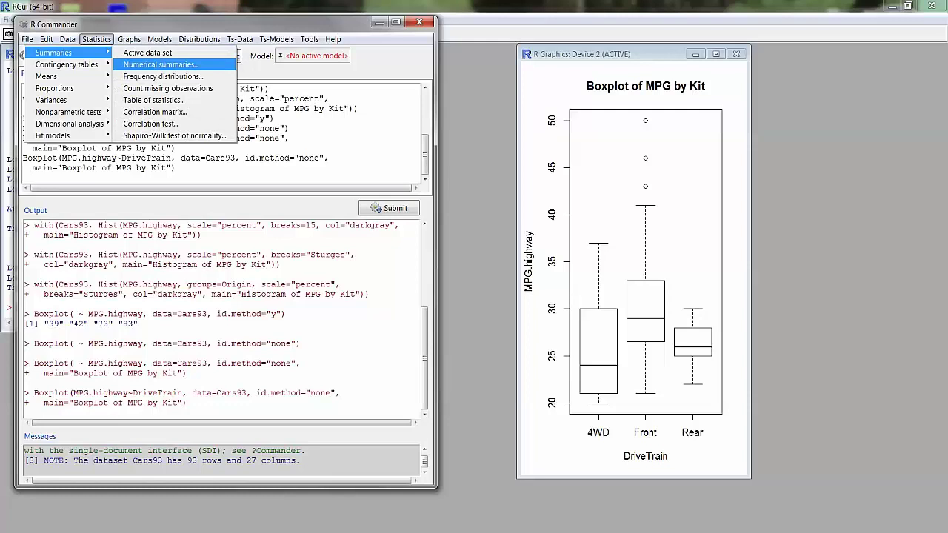
key("Return")
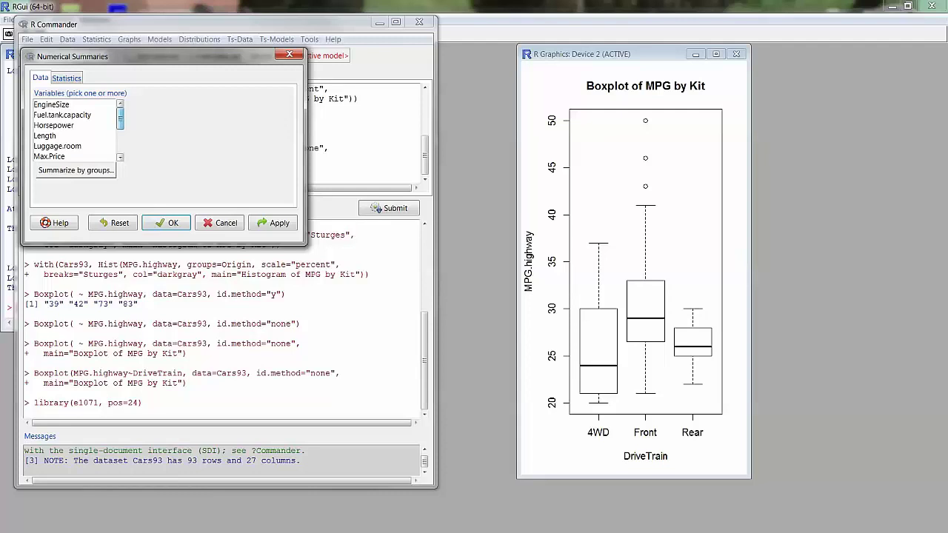
scroll(74, 130, "down", 3)
scroll(74, 130, "up", 3)
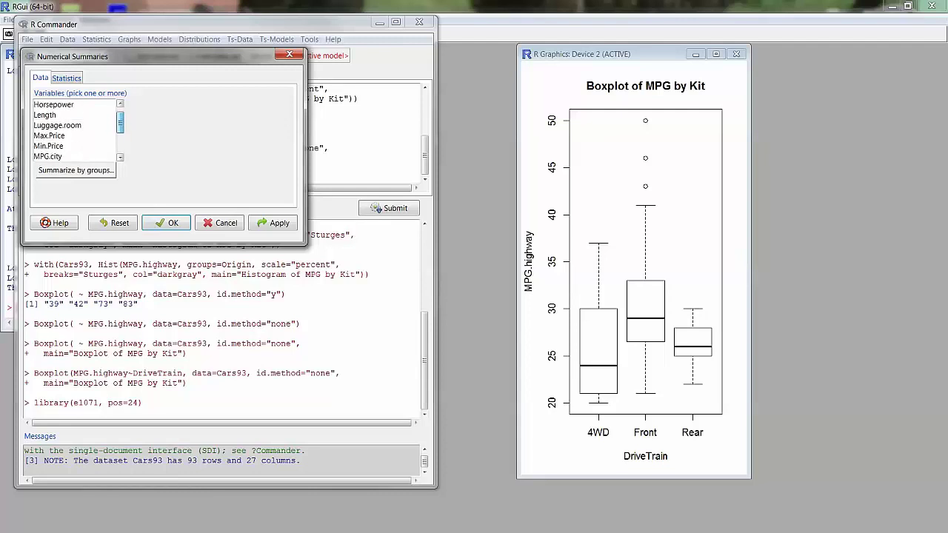
scroll(74, 130, "down", 1)
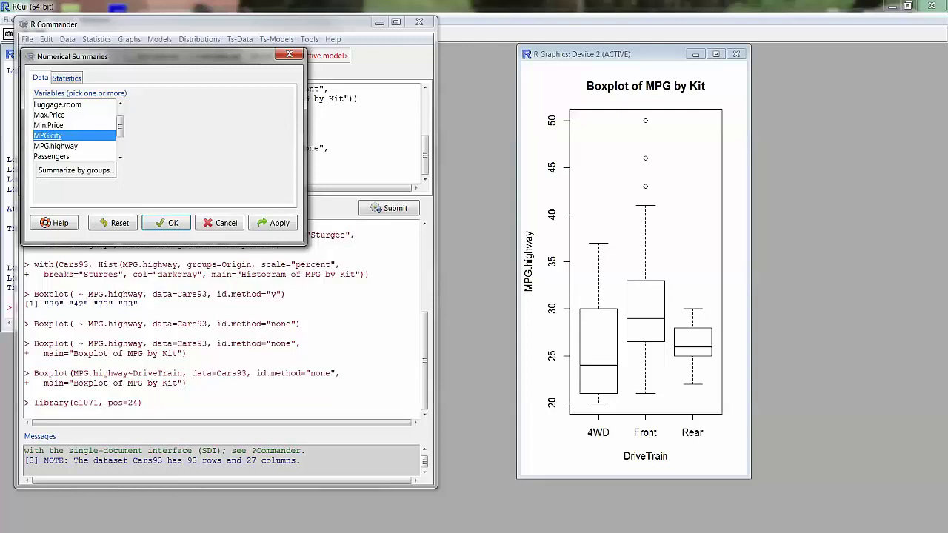
left_click(56, 146, "ctrl")
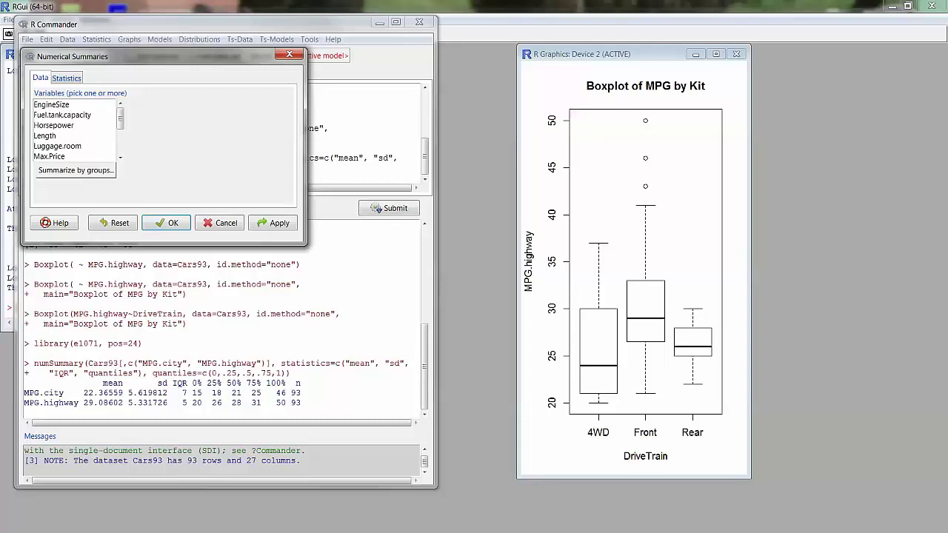
Step: Drag the Numerical Summaries dialog to the right, over the DriveTrain boxplot graph
left_click_drag(74, 56, 495, 65)
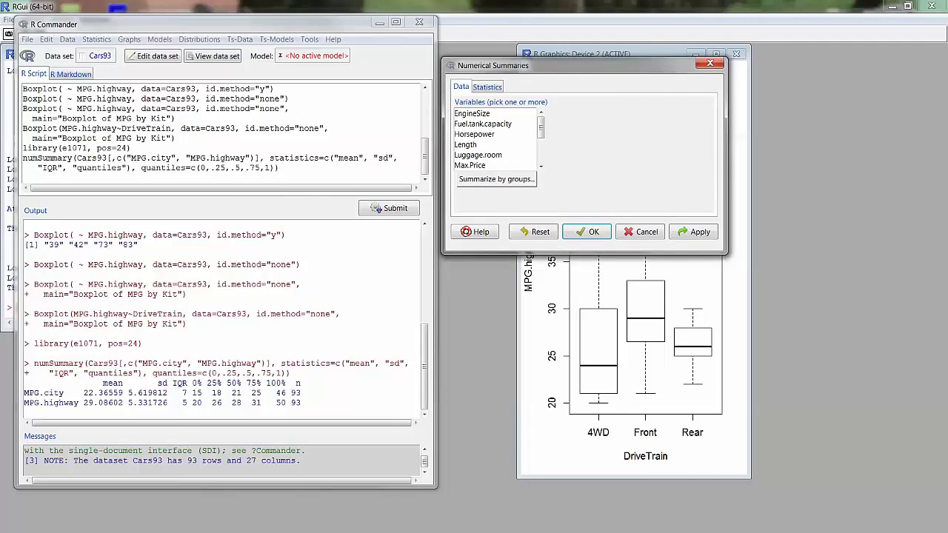
Step: Close the Numerical Summaries dialog and run mean(Cars93$MPG.highway), which returns 29.08602
left_click(709, 64)
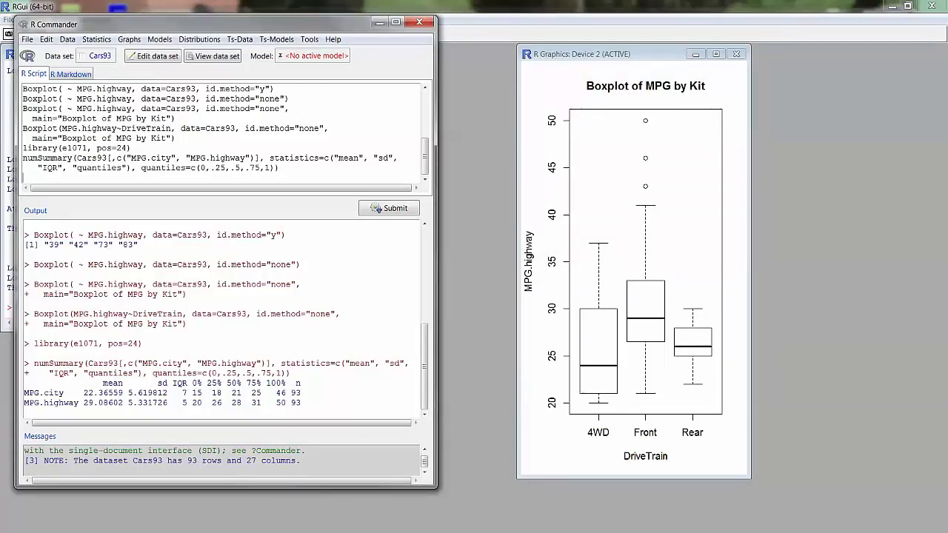
type("ean(")
type("Cars93$MPG.highway")
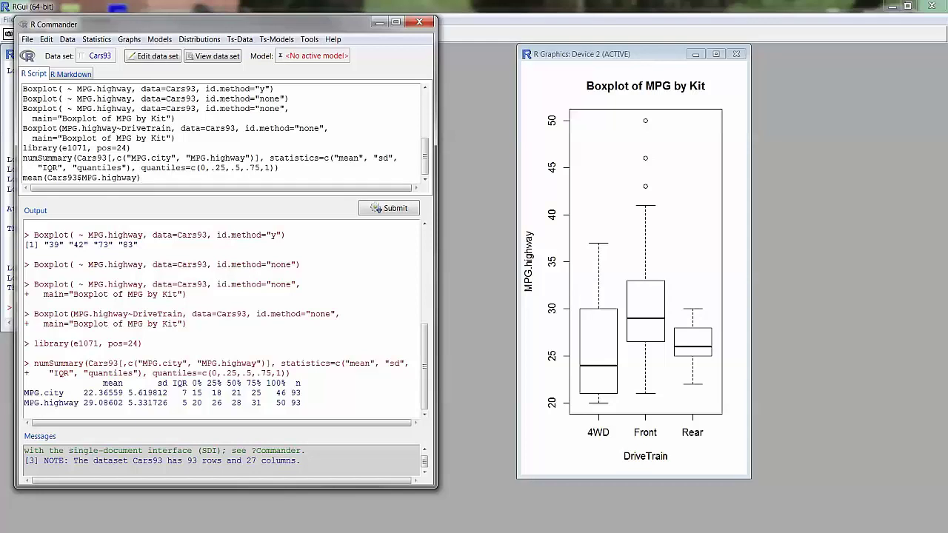
left_click(388, 208)
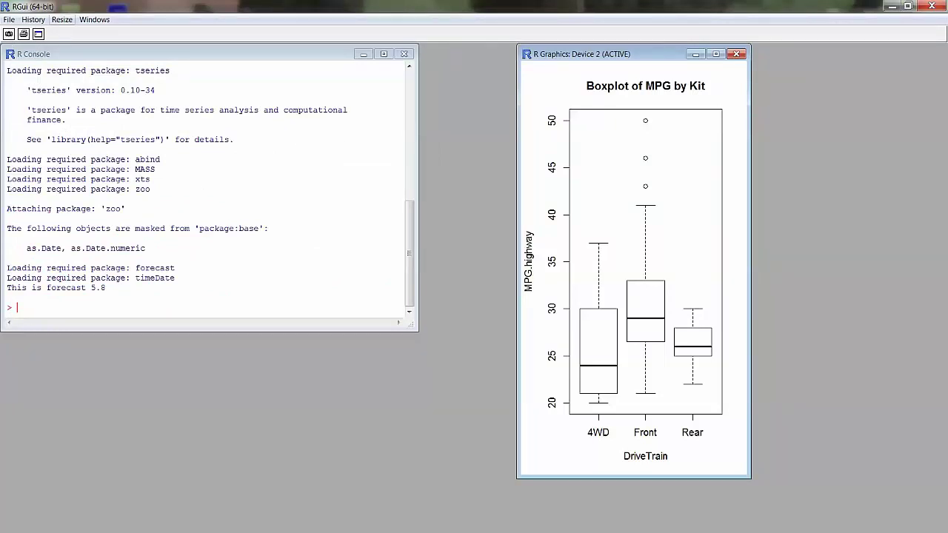
Step: Browse the graph window's File > Save as menu to reach the PNG format
key("alt+f")
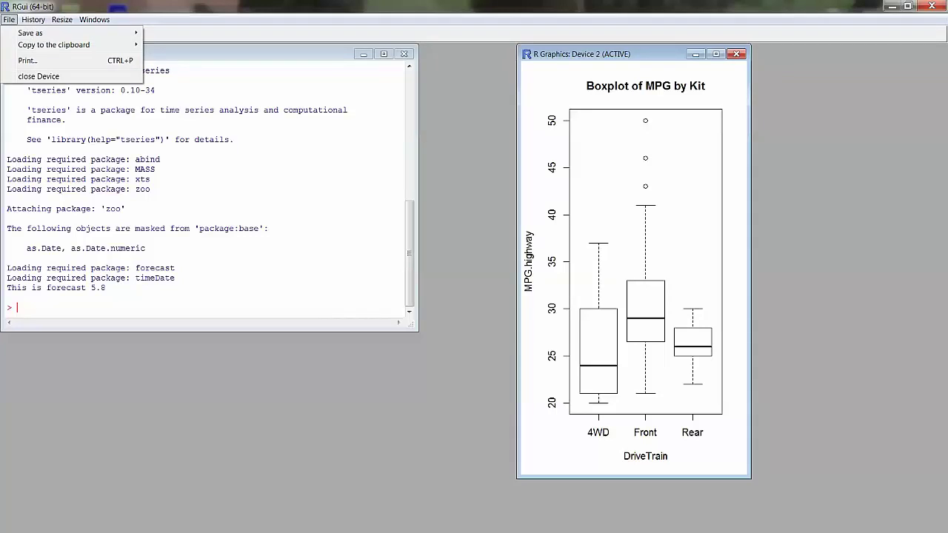
key("Left")
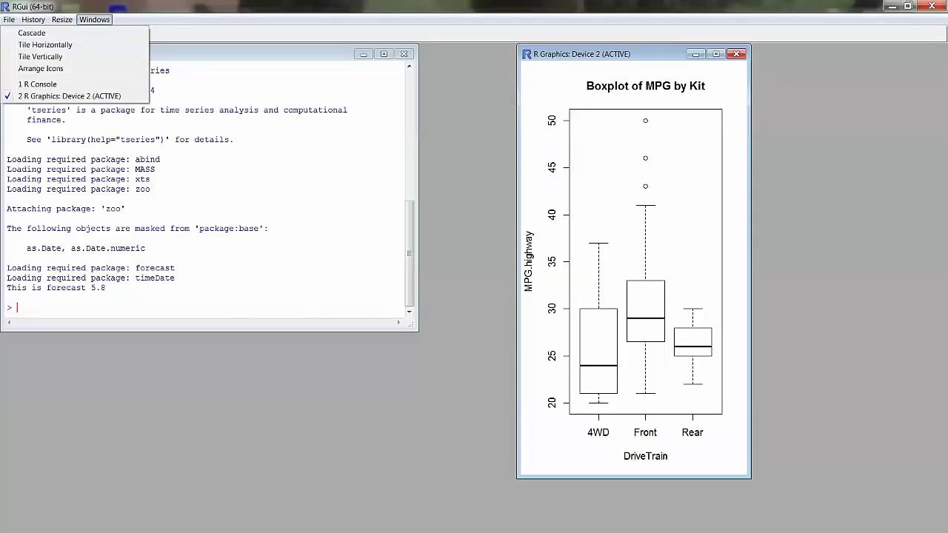
key("Right")
key("Right")
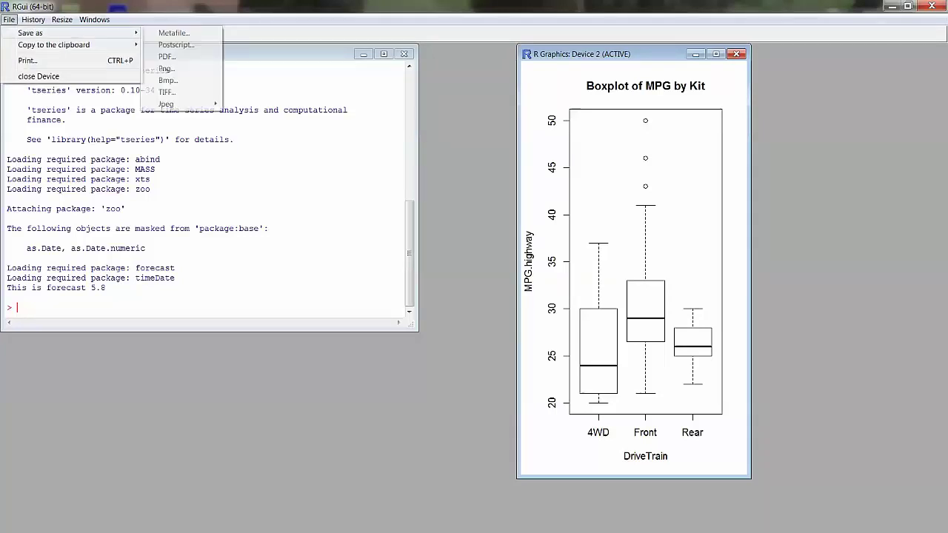
key("Left")
key("Left")
key("Left")
key("Left")
key("Left")
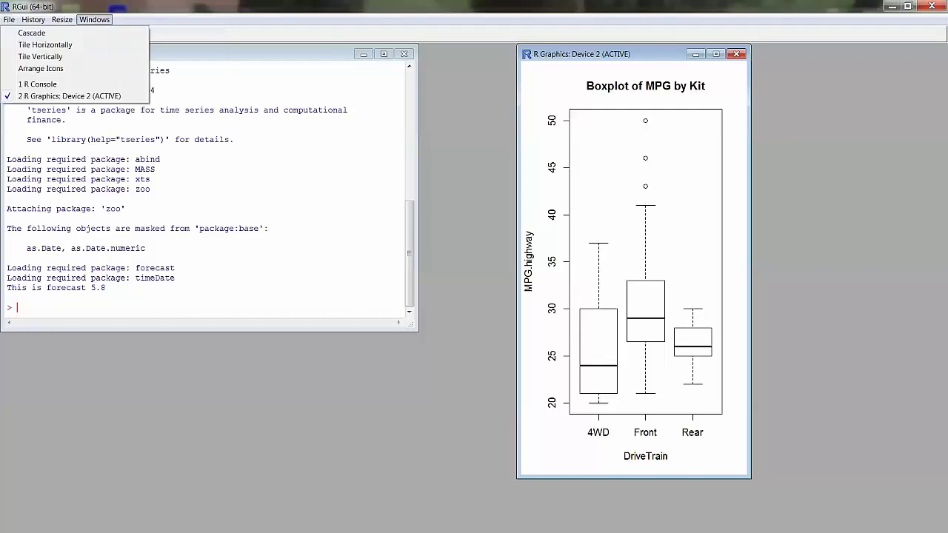
key("Right")
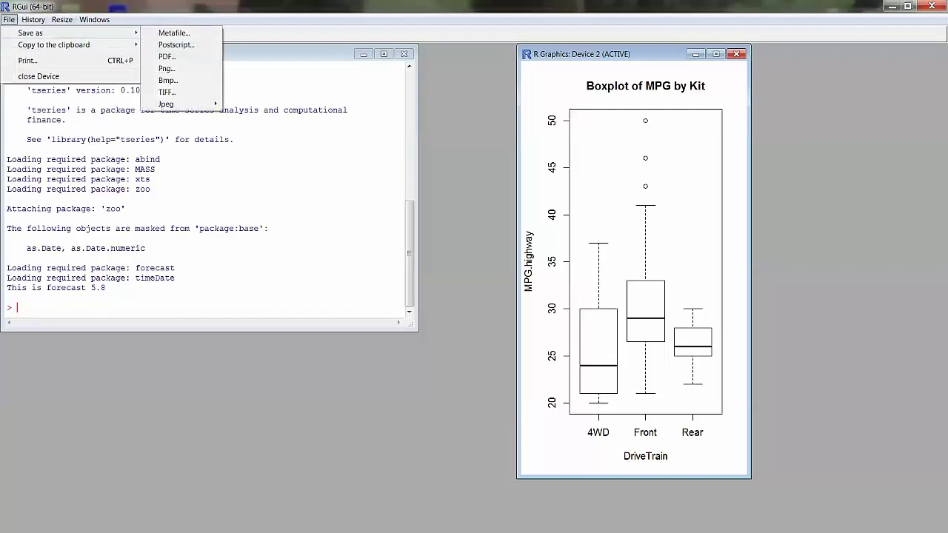
key("Down")
key("Down")
key("Down")
key("Down")
key("Down")
key("Down")
key("Right")
key("Left")
key("Up")
key("Up")
key("Up")
key("Up")
key("Down")
key("Down")
key("Down")
key("Down")
key("Right")
key("Left")
key("Up")
key("Up")
key("Up")
Step: Save the boxplot as a PNG file named MPGHistogram in Documents
key("Return")
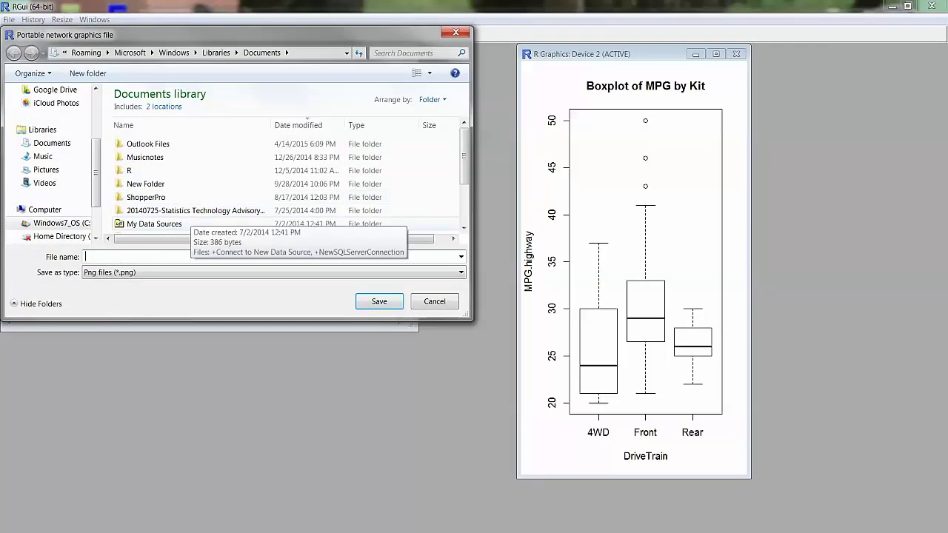
type("MPGH")
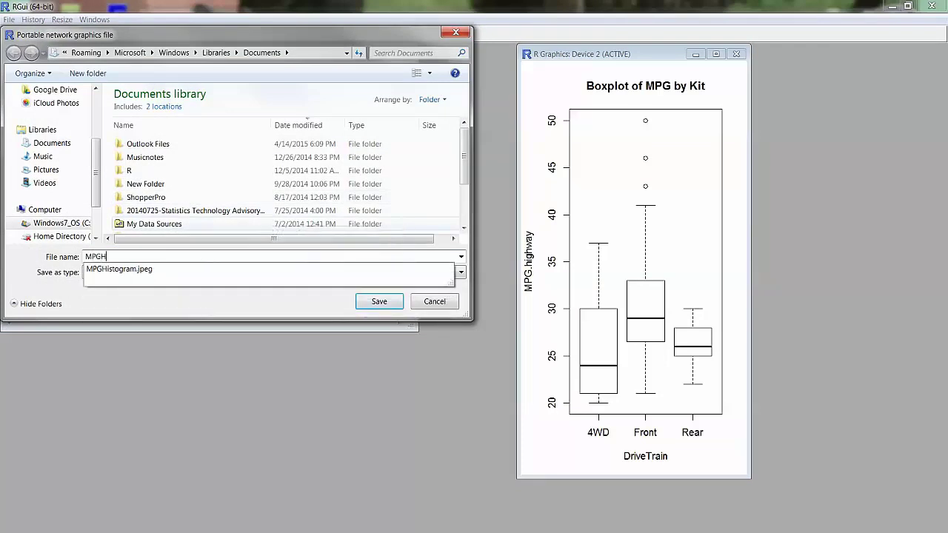
type("istogram")
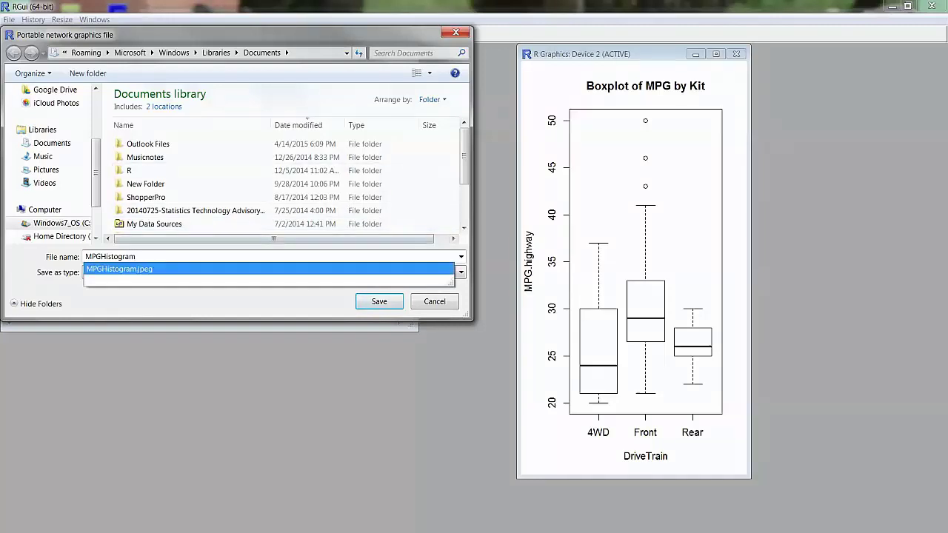
key("Return")
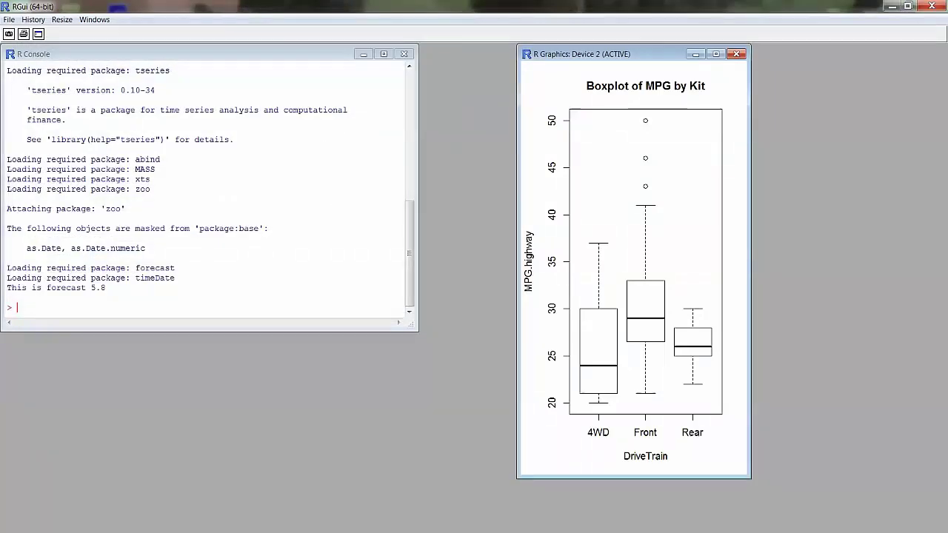